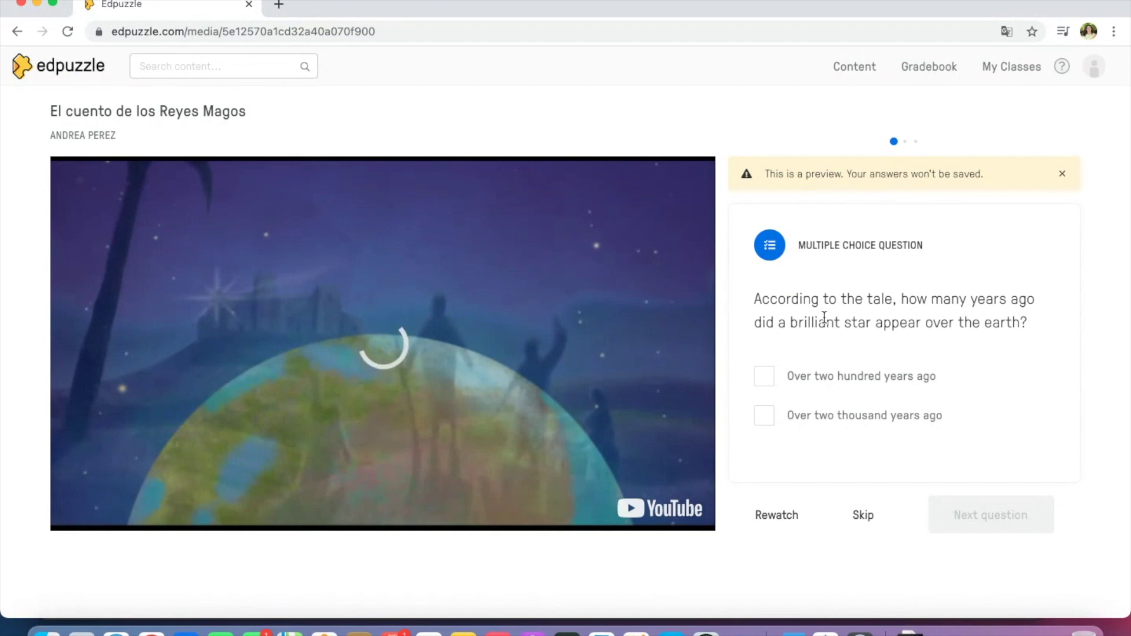
# Return to the "Los 3 reyes magos" video and open it for editing.
pyautogui.click(17, 32)
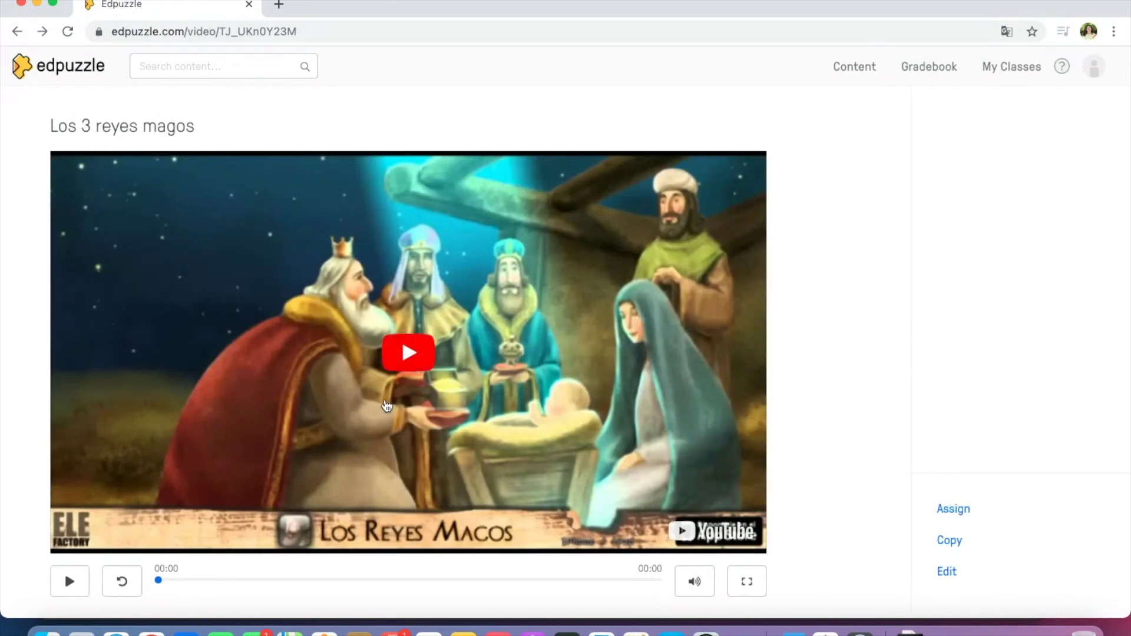
pyautogui.scroll(-15, 385, 404)
pyautogui.scroll(15, 387, 407)
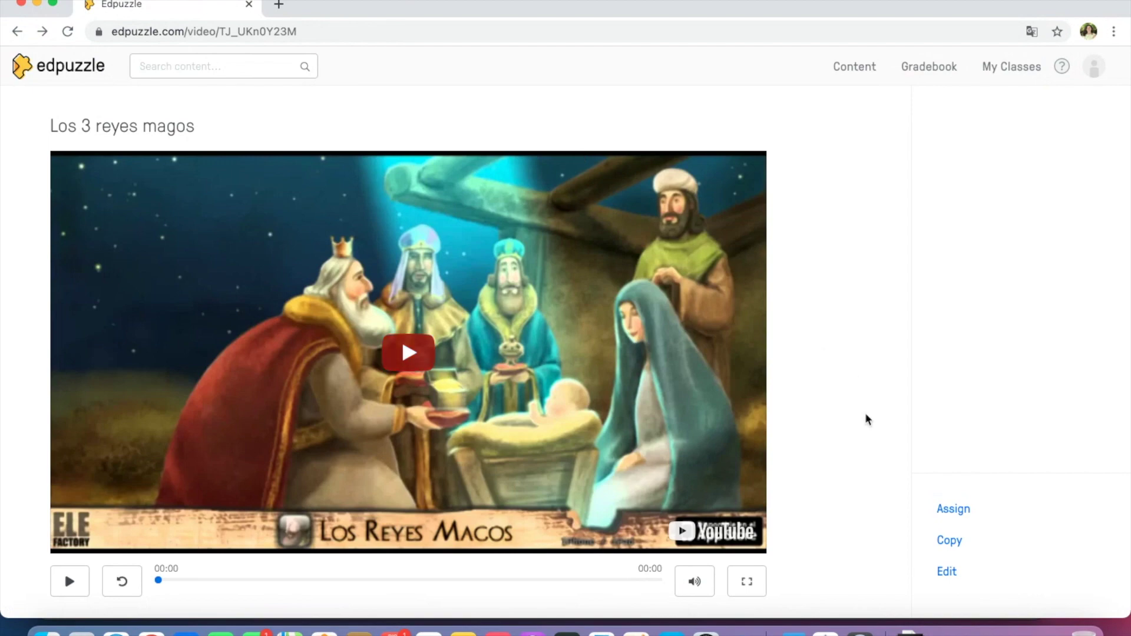
pyautogui.scroll(5, 984, 578)
pyautogui.click(868, 498)
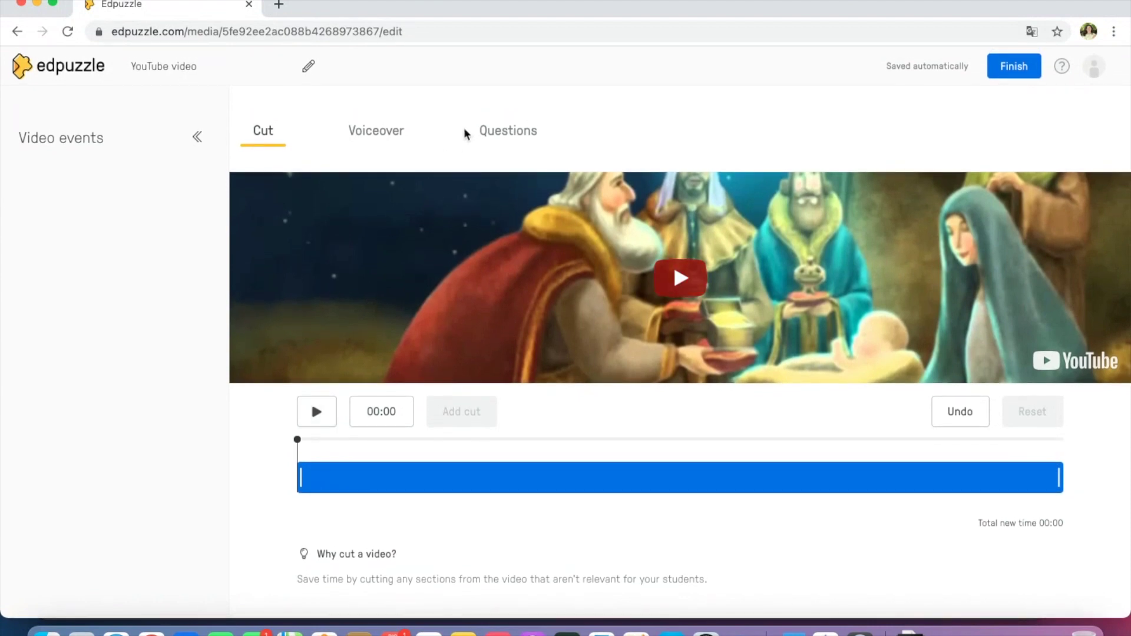
# Play the video, skip ahead to pause it at 00:25, and switch to editing questions.
pyautogui.click(319, 416)
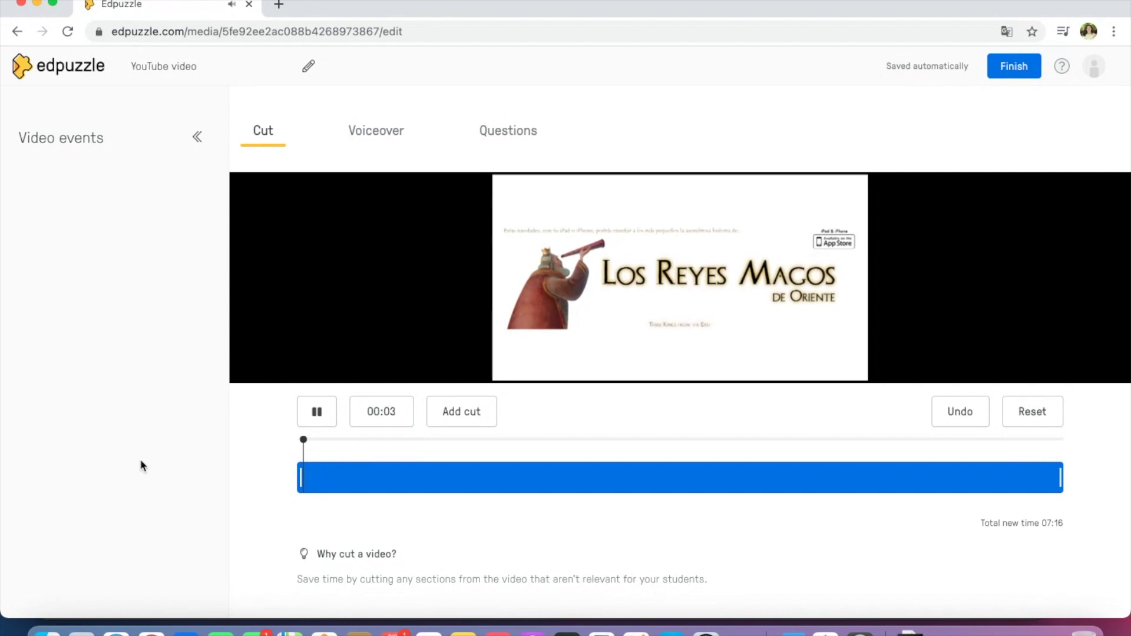
pyautogui.moveTo(307, 441); pyautogui.dragTo(339, 443)
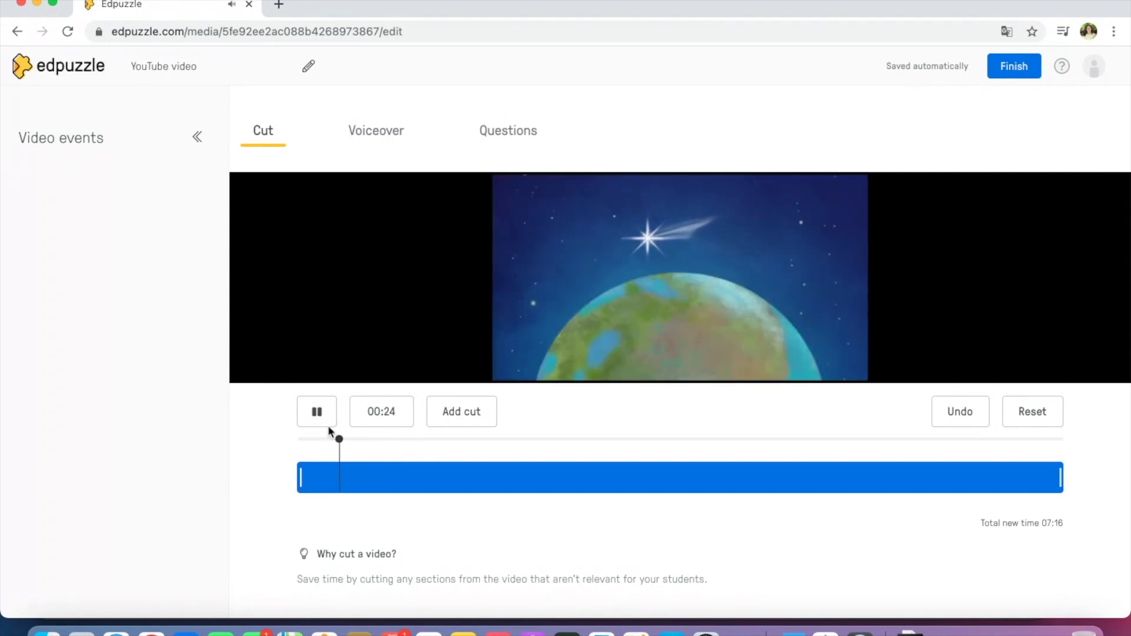
pyautogui.click(323, 422)
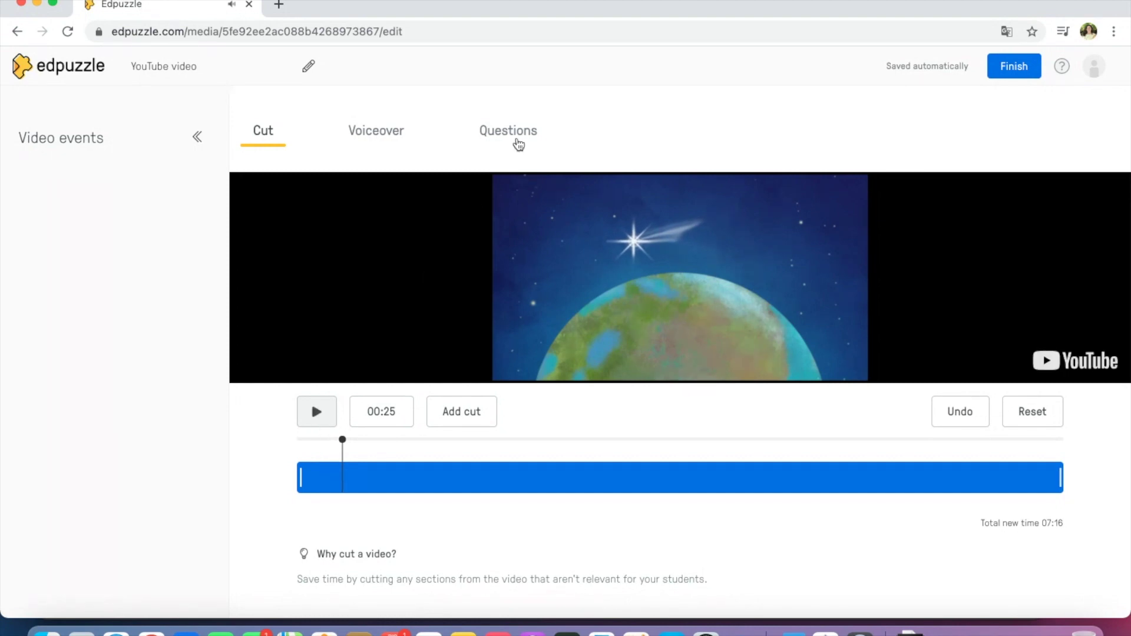
pyautogui.click(517, 143)
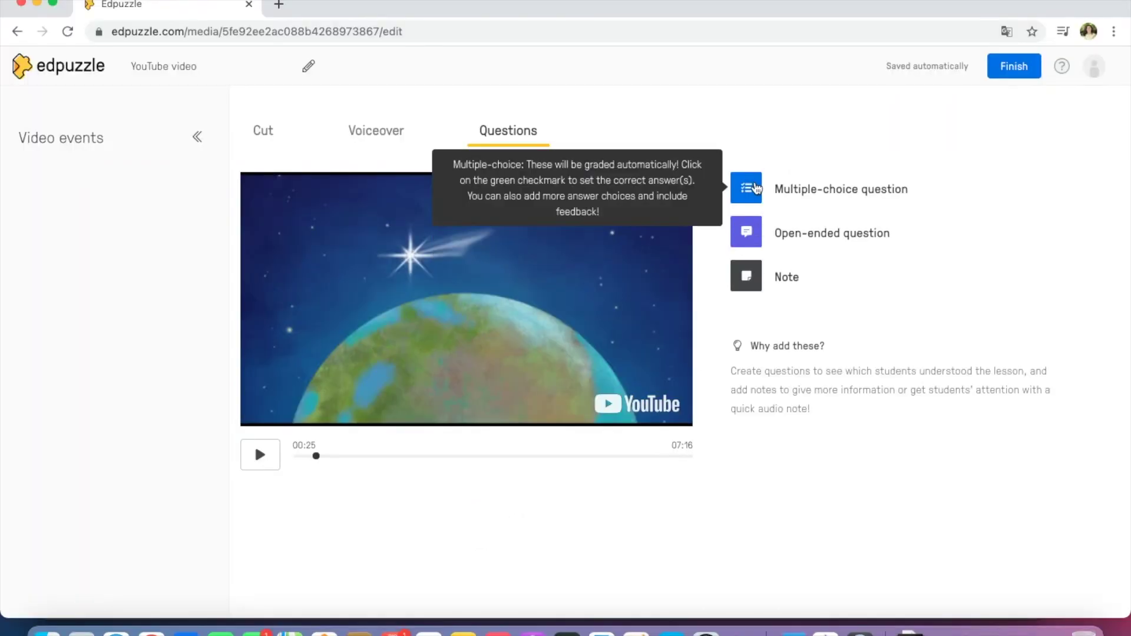
# Start a multiple-choice question at 00:25 reading "¿Qué utilizaron los Reyes Magos para orientarse?".
pyautogui.click(756, 188)
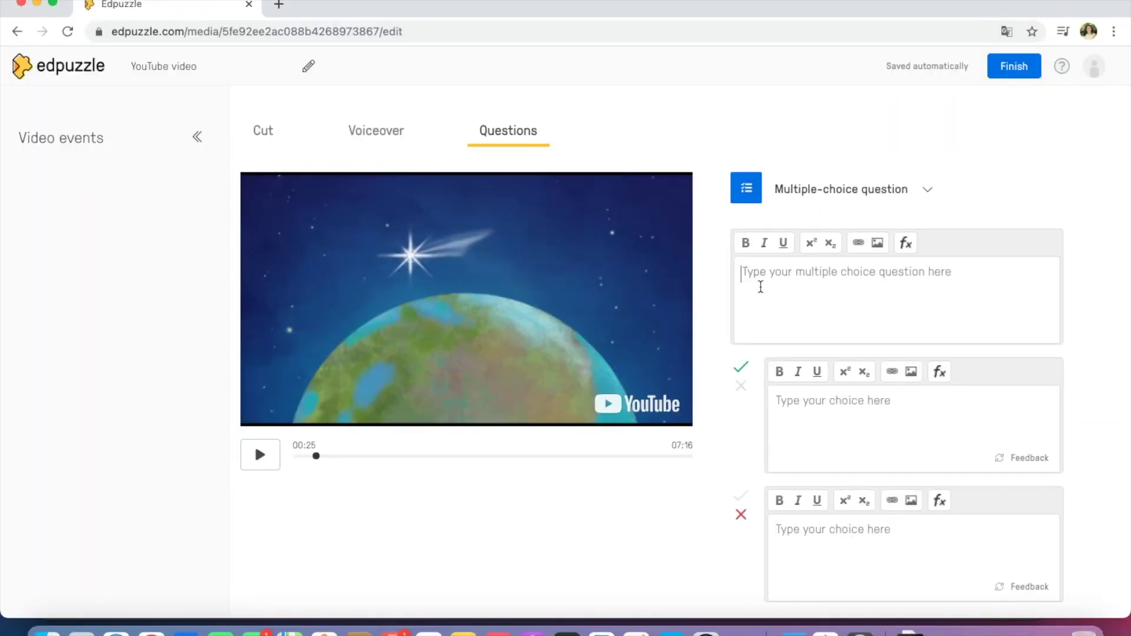
pyautogui.write('¿')
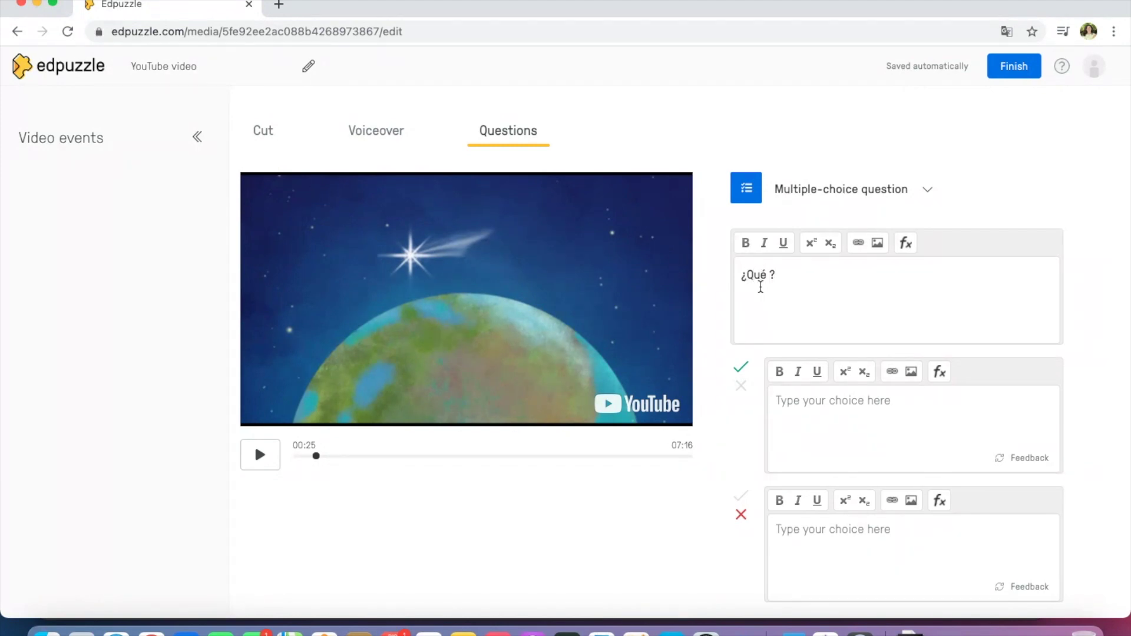
pyautogui.write('Qué utilizaremos')
pyautogui.press('BackSpace')
pyautogui.press('BackSpace')
pyautogui.press('BackSpace')
pyautogui.press('BackSpace')
pyautogui.write('on los Reyes Magos para orientarse')
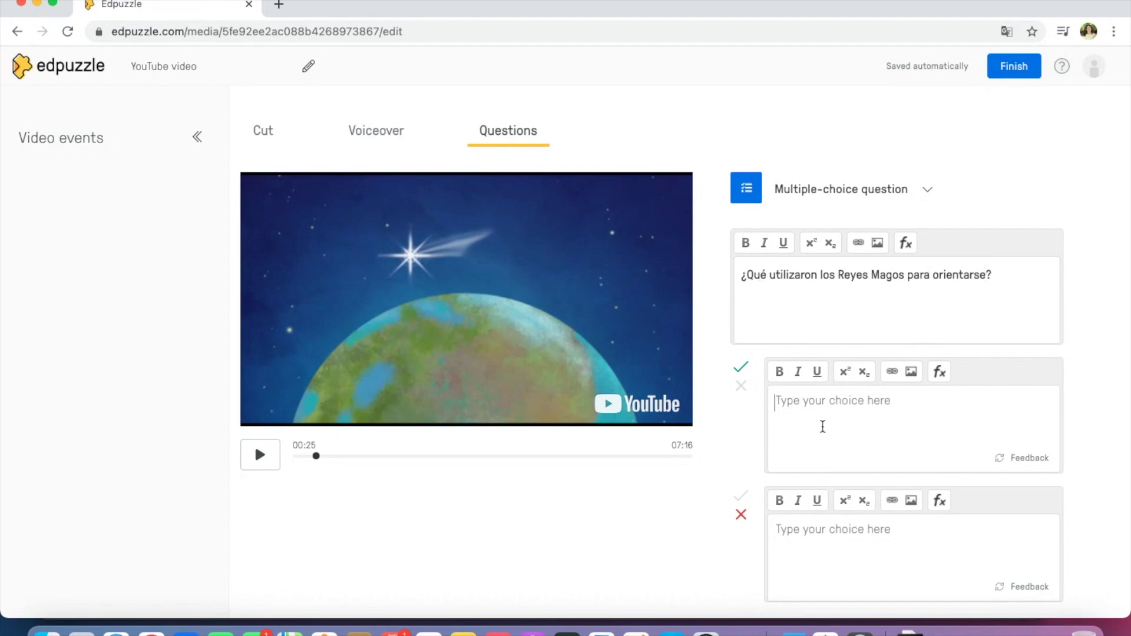
# Enter "Una estrella" as the correct answer choice and "Un GPS" as the incorrect one.
pyautogui.click(822, 426)
pyautogui.write('Una estrella')
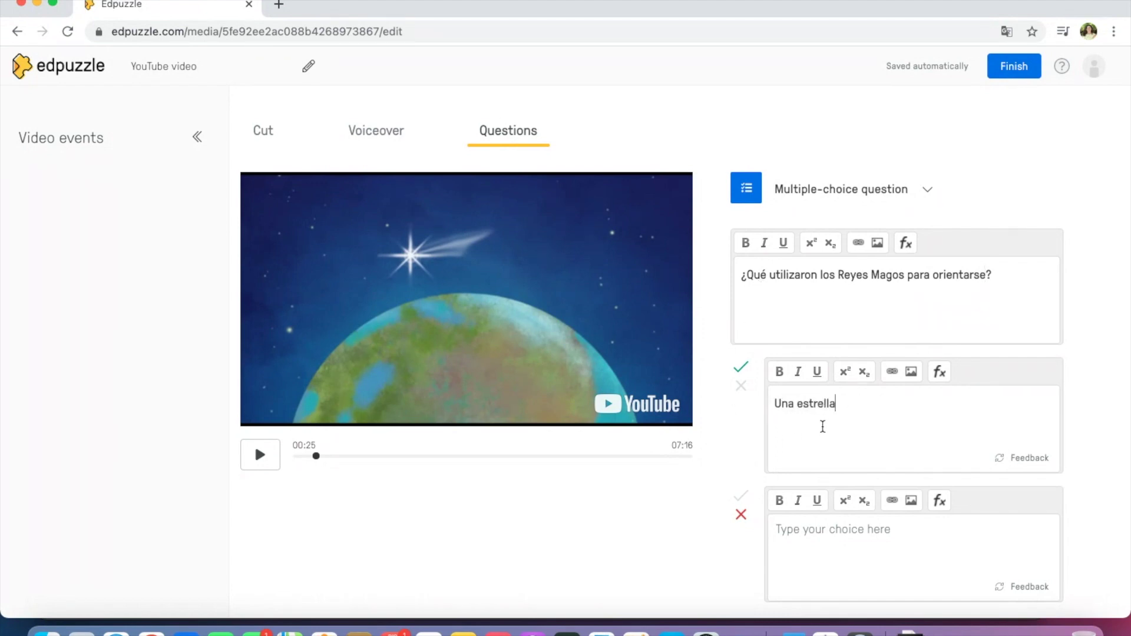
pyautogui.write('Un')
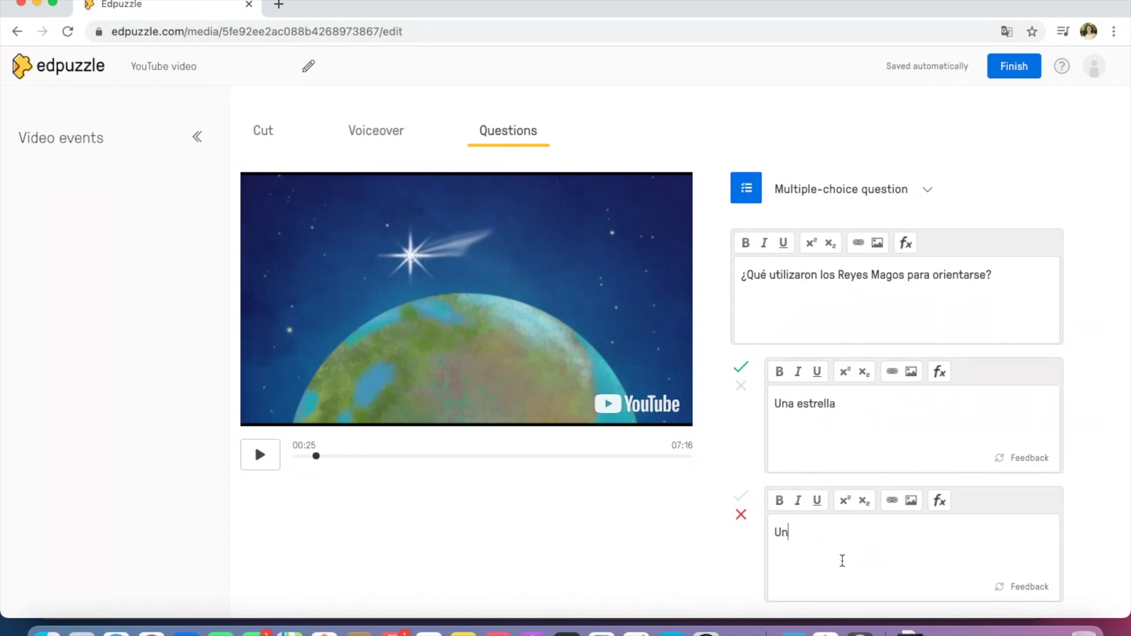
pyautogui.write(' GPS')
# Add a third answer choice, "Un mapa", marked as incorrect, and save the multiple-choice question.
pyautogui.scroll(-2, 1081, 507)
pyautogui.scroll(1, 1082, 506)
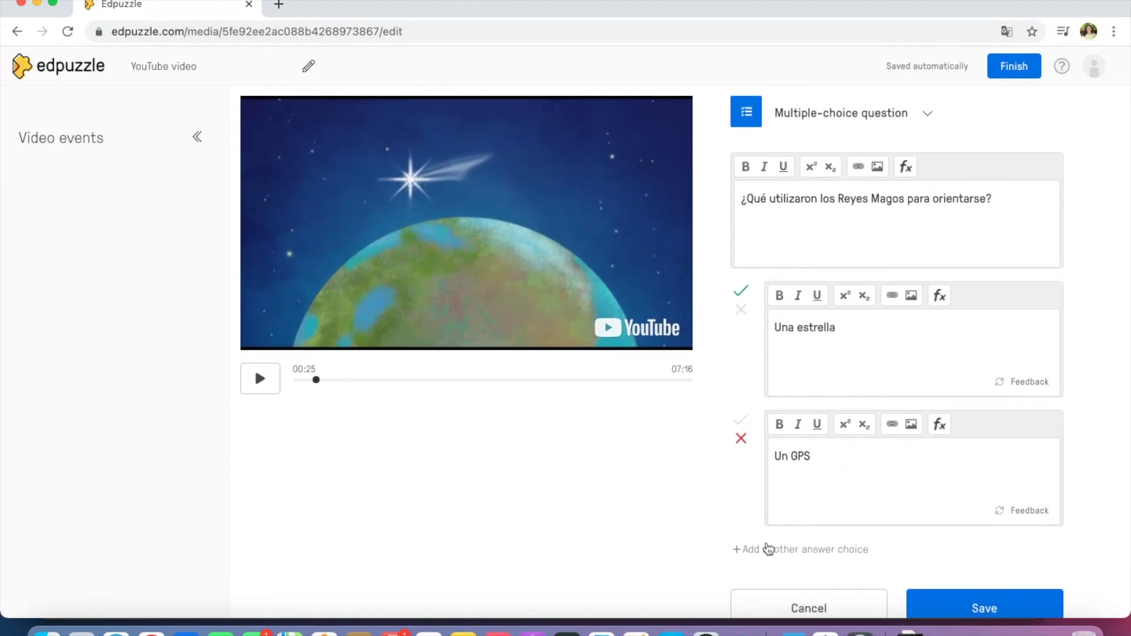
pyautogui.click(809, 549)
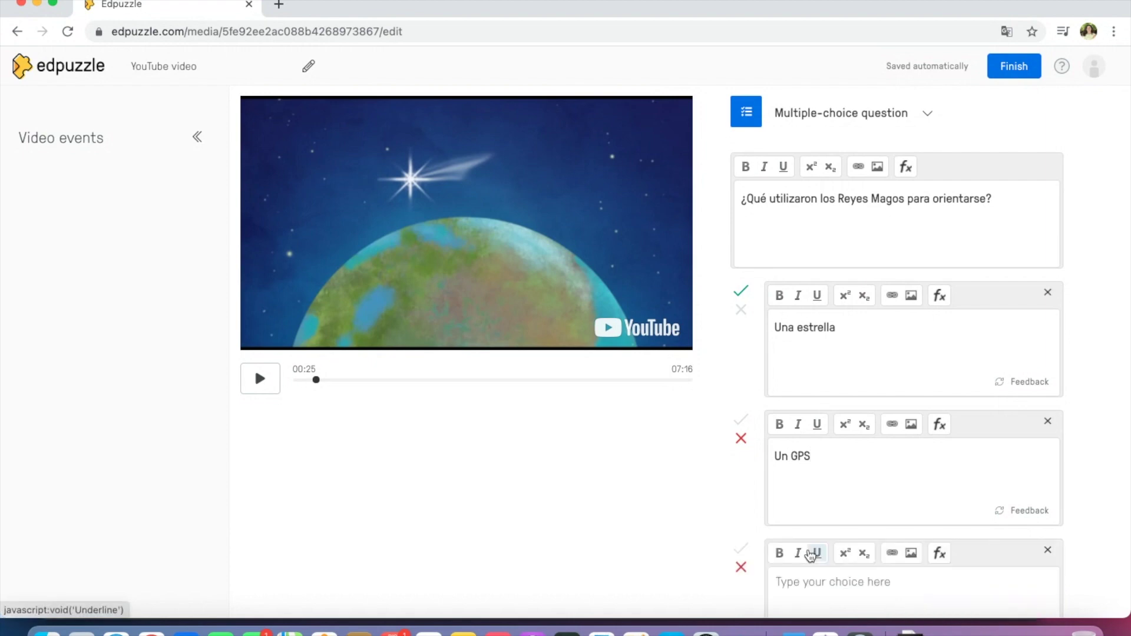
pyautogui.scroll(-5, 810, 554)
pyautogui.click(815, 462)
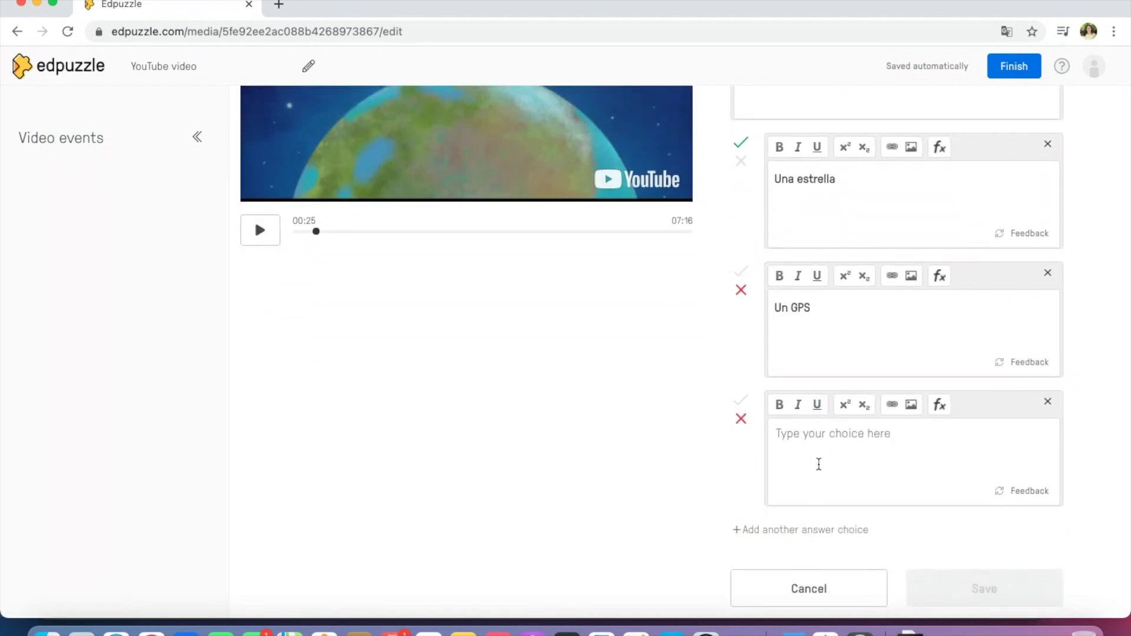
pyautogui.write('Un mapa')
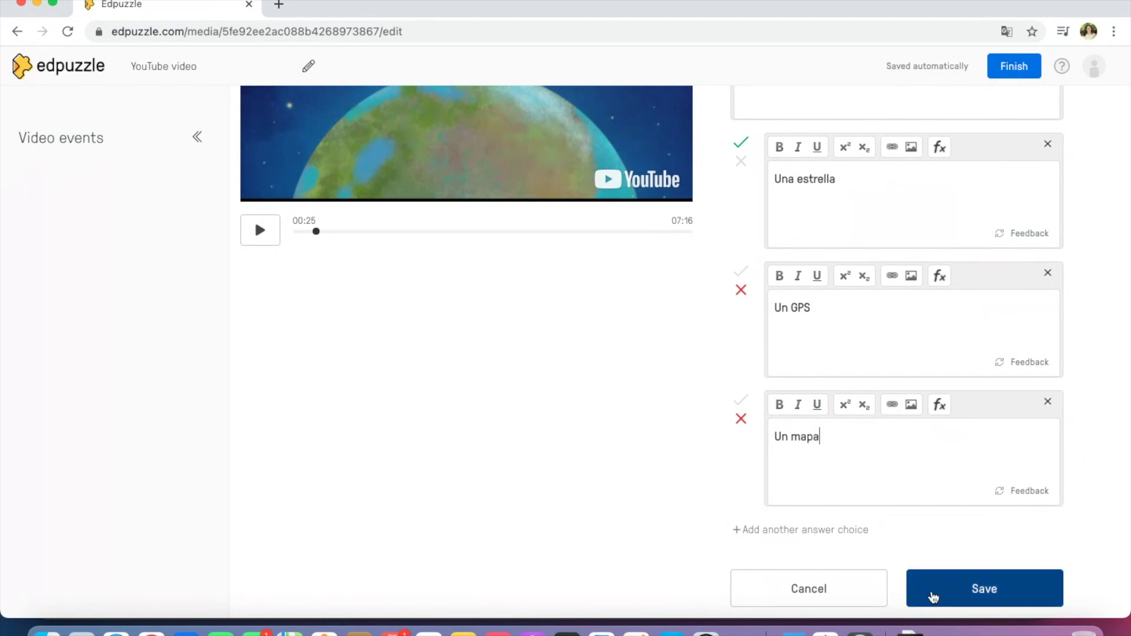
pyautogui.click(933, 597)
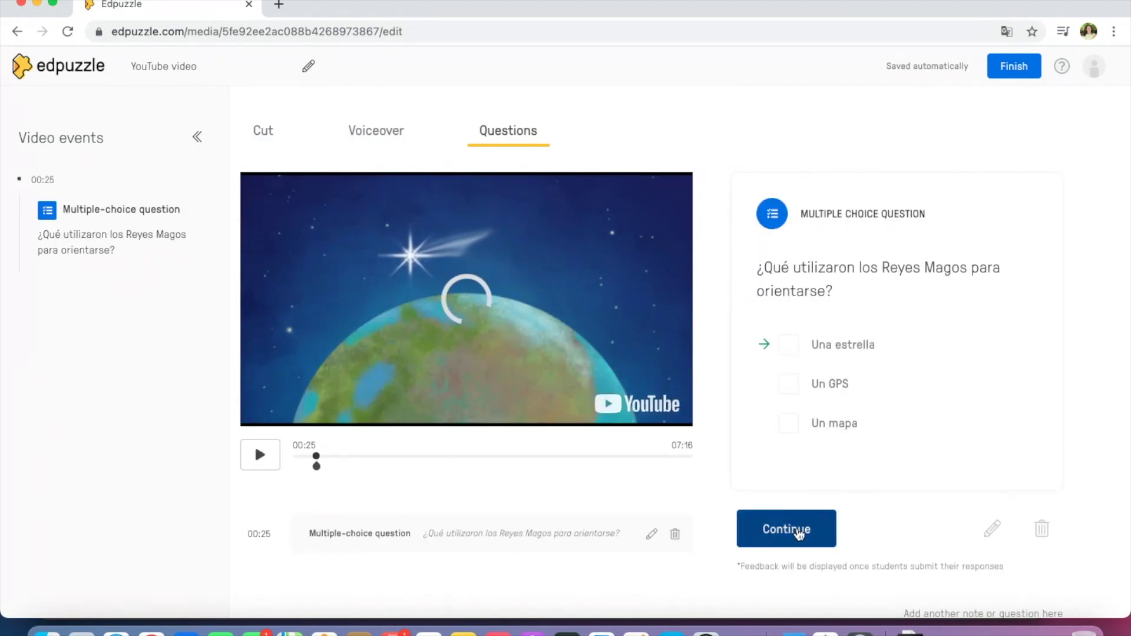
# Continue the video, skip ahead and pause it at 01:15.
pyautogui.click(799, 533)
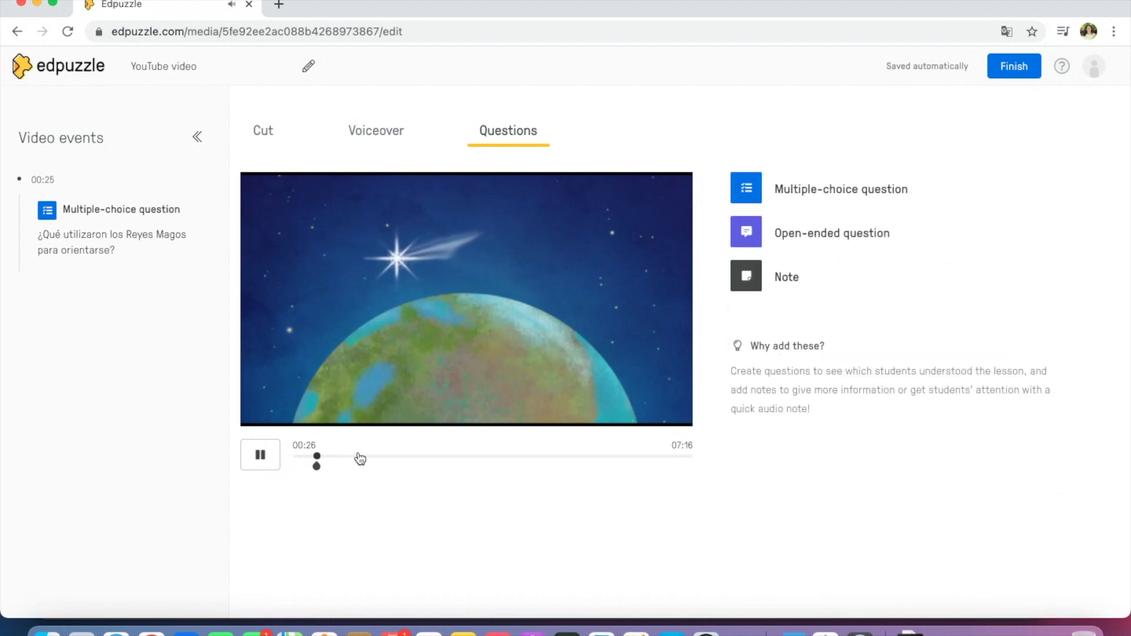
pyautogui.click(359, 458)
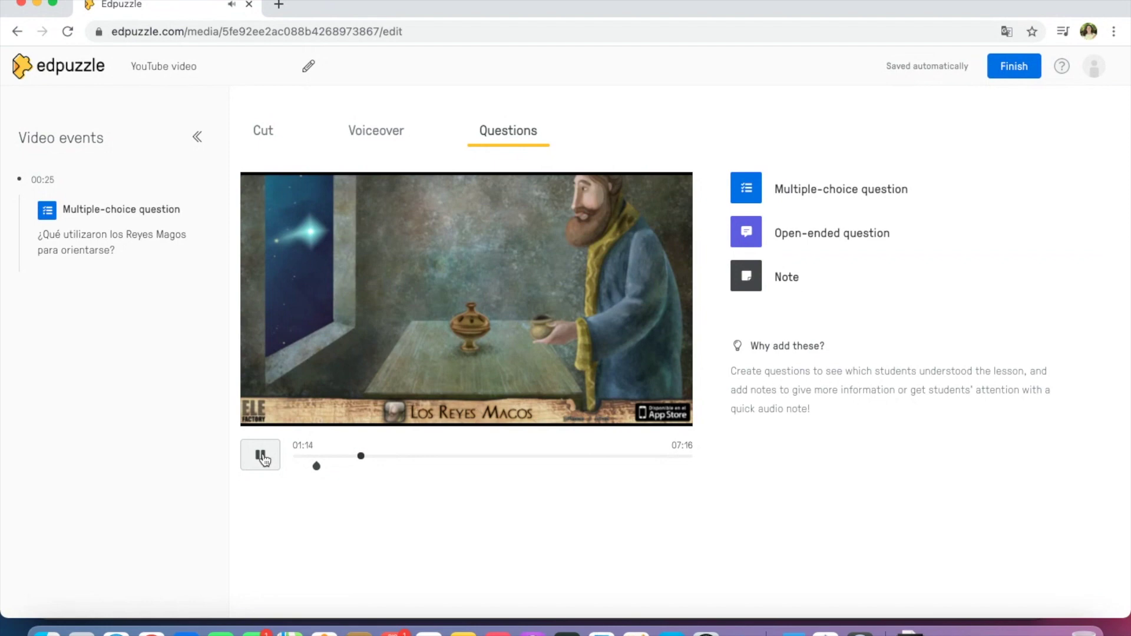
pyautogui.click(261, 456)
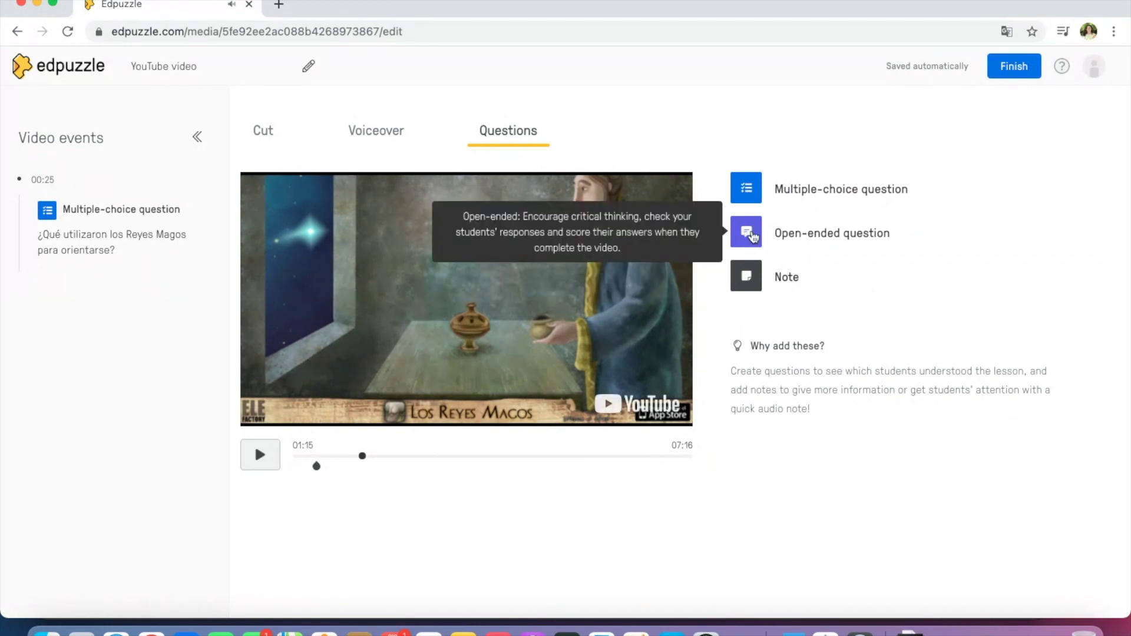
# Add and save an open-ended question at 01:15 reading "¿Crees que los Reyes Magos viajaron cómodos en sus camellos?".
pyautogui.click(750, 235)
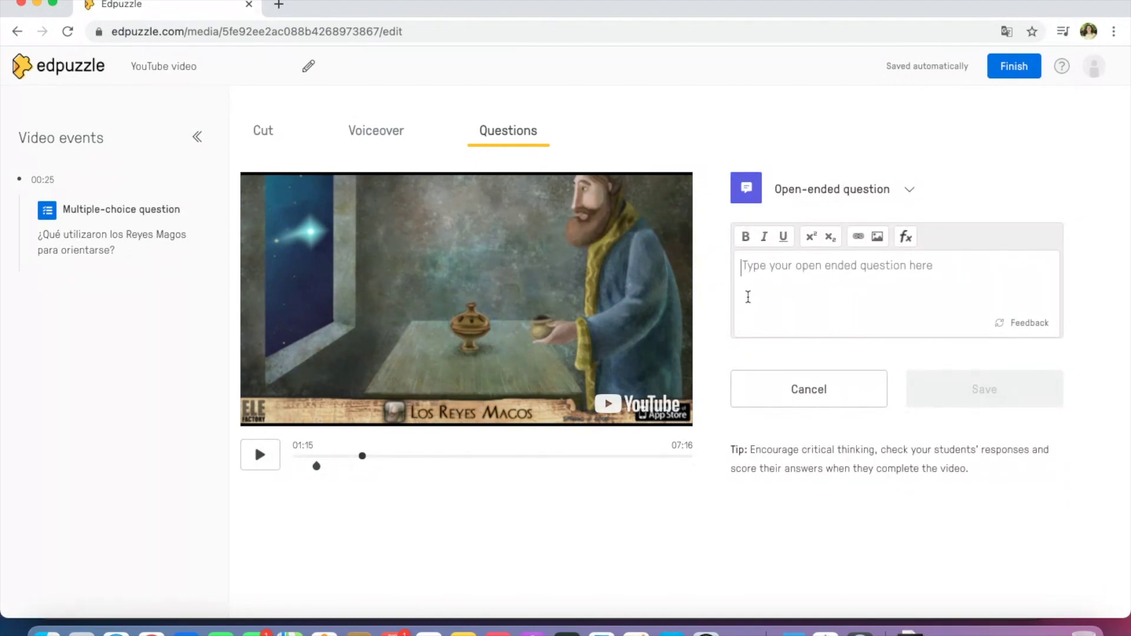
pyautogui.write('¿')
pyautogui.press('BackSpace')
pyautogui.write('¿?')
pyautogui.write('Crees que los Re')
pyautogui.write('yes Mago')
pyautogui.write('s viajaron cómo')
pyautogui.write('dos en')
pyautogui.press('BackSpace')
pyautogui.press('BackSpace')
pyautogui.press('BackSpace')
pyautogui.write('en sus camellos?')
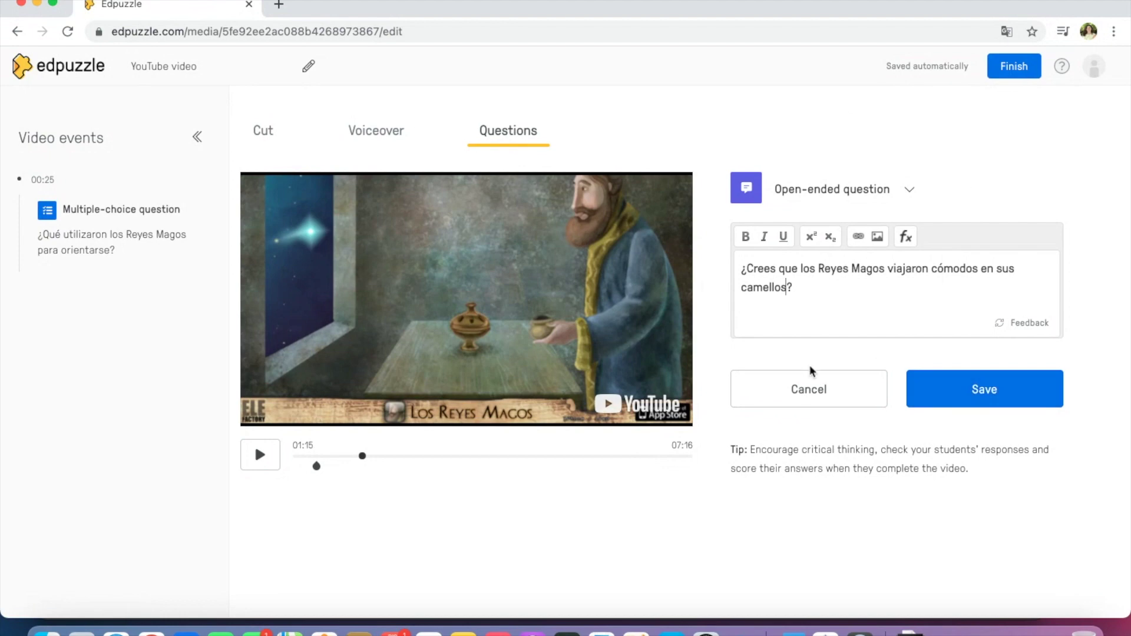
pyautogui.click(960, 399)
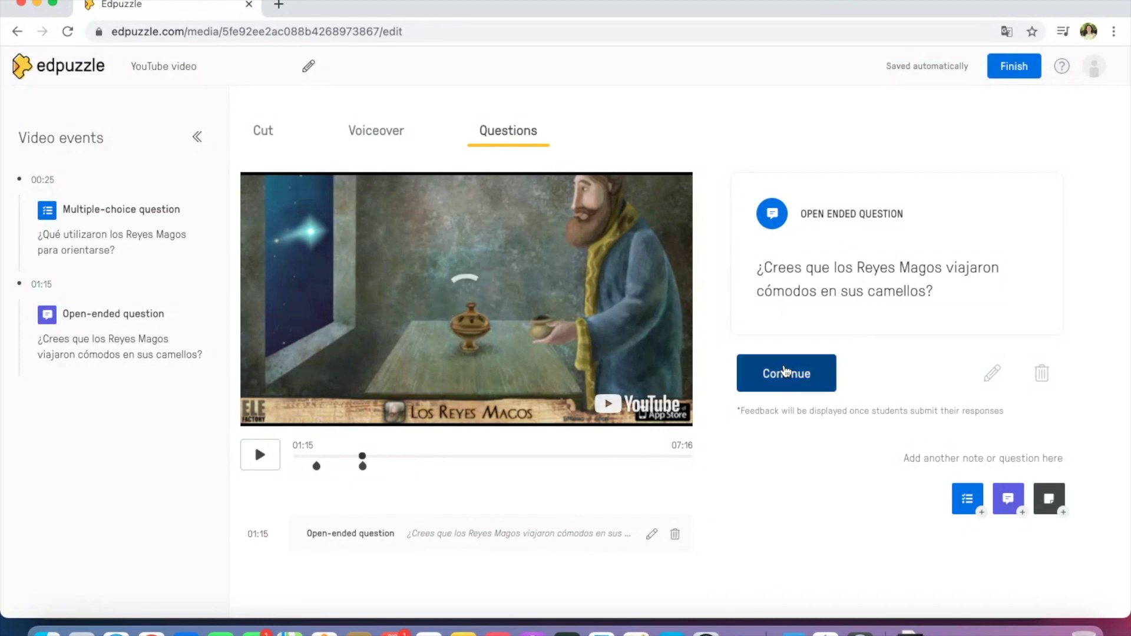
# Continue the video to 01:19 and save a note there reading "A Gaspar se le conocía por su gran generosidad.".
pyautogui.click(785, 371)
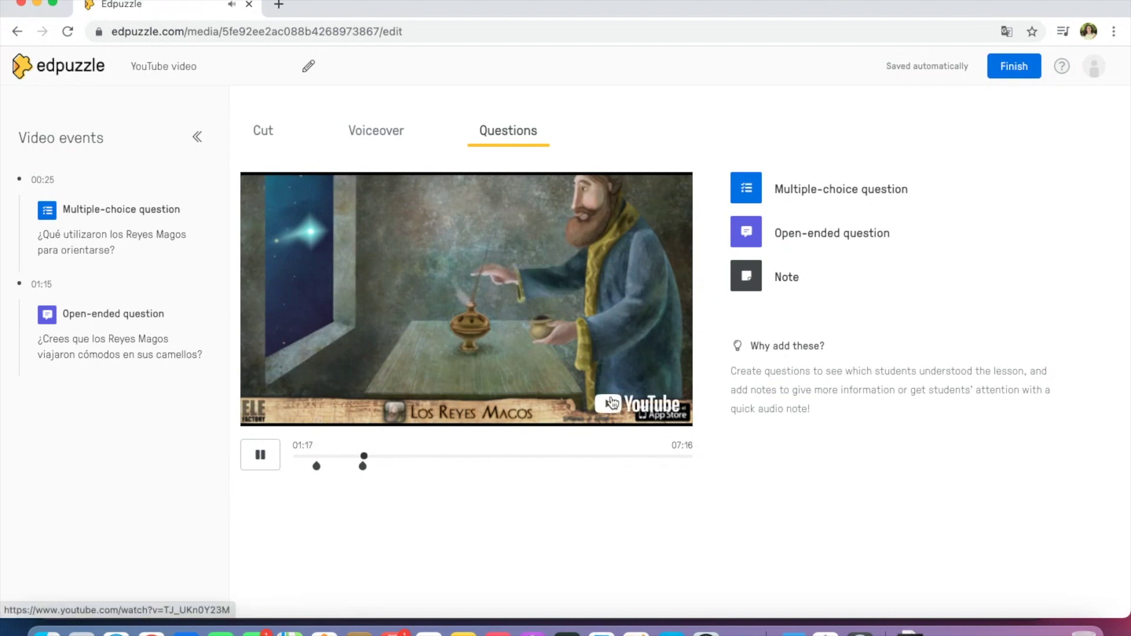
pyautogui.click(260, 455)
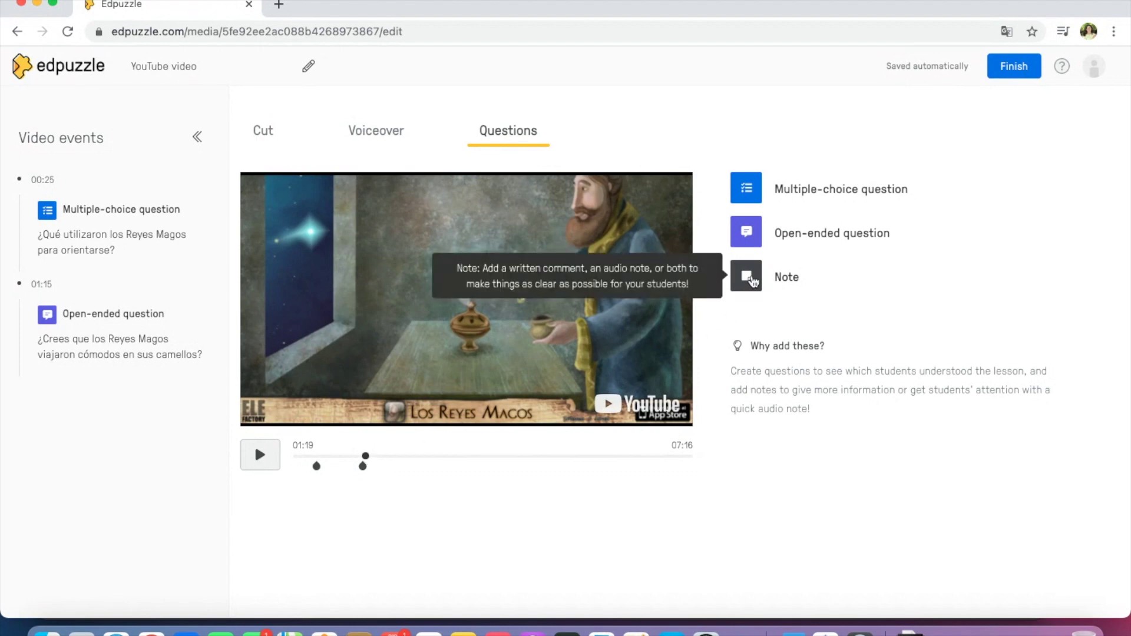
pyautogui.click(753, 281)
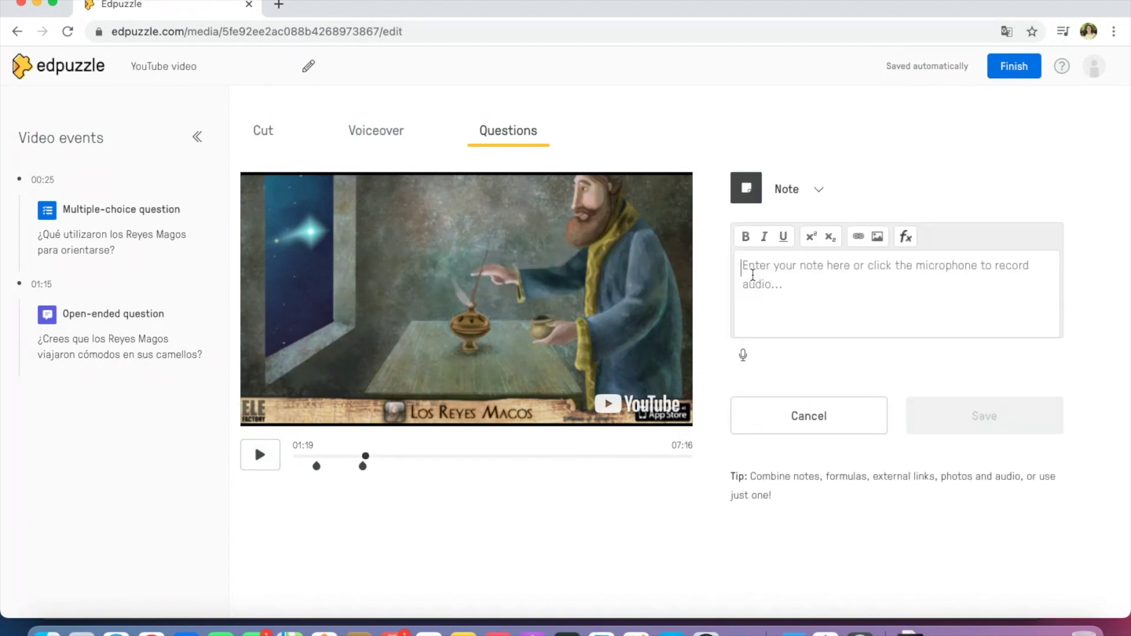
pyautogui.write('Gaspar')
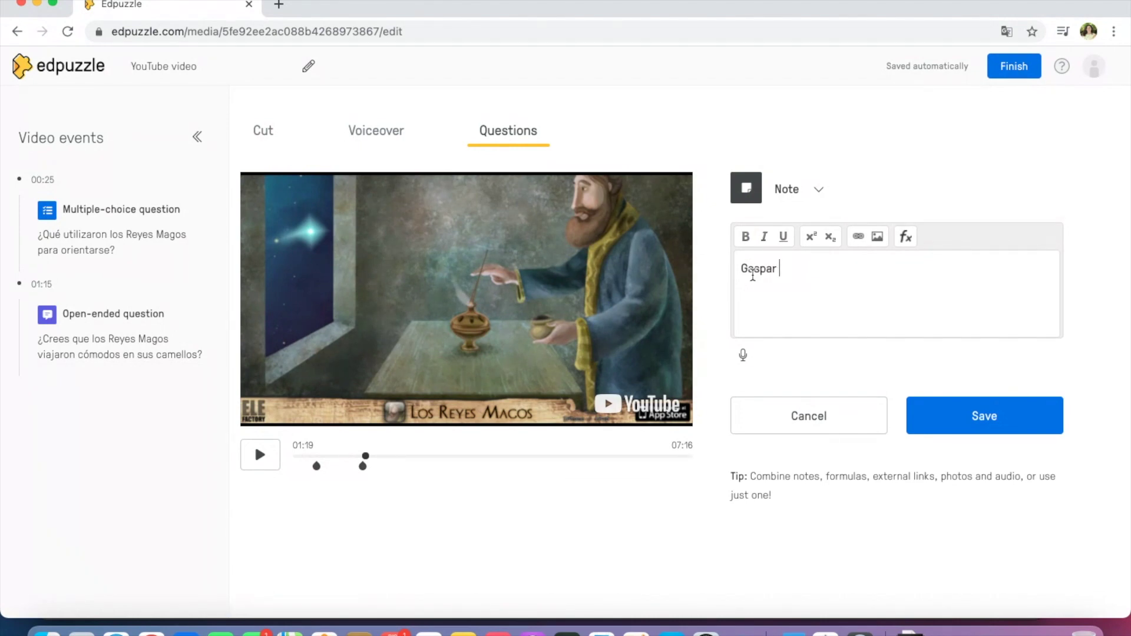
pyautogui.write('aA')
pyautogui.click(828, 270)
pyautogui.write('se le conocía por su')
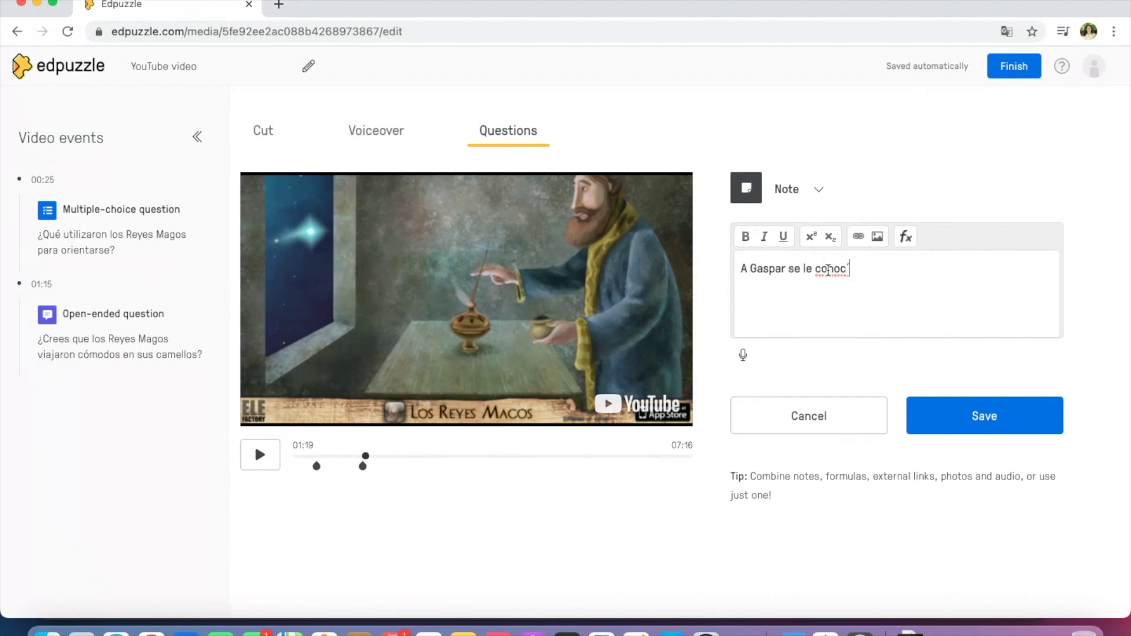
pyautogui.write(' gran generosidad.')
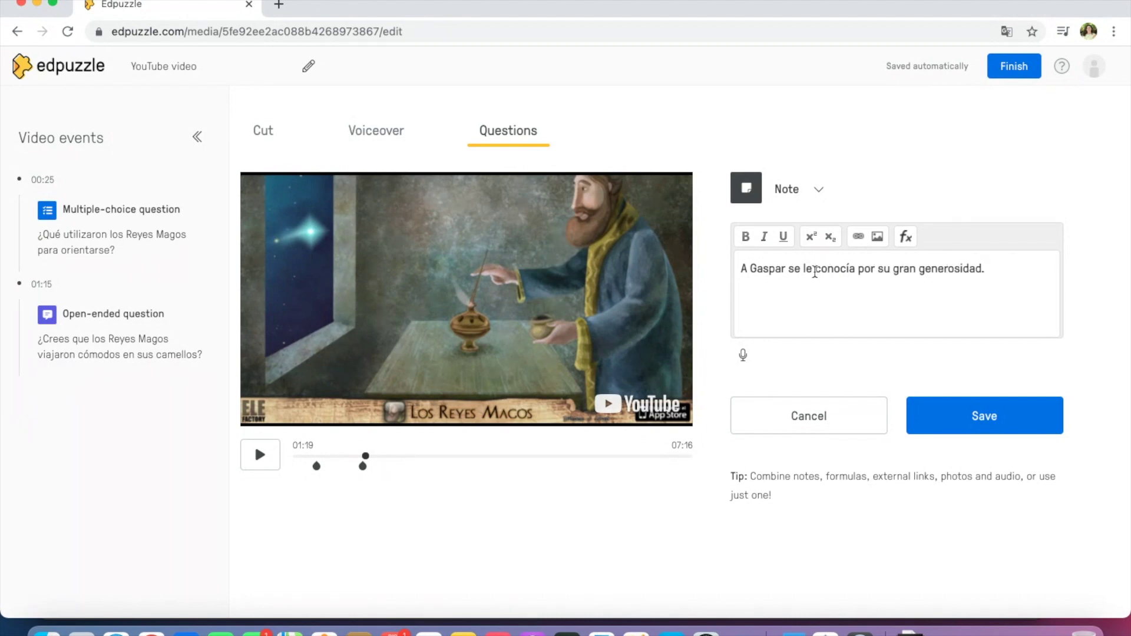
pyautogui.moveTo(917, 272); pyautogui.dragTo(978, 273)
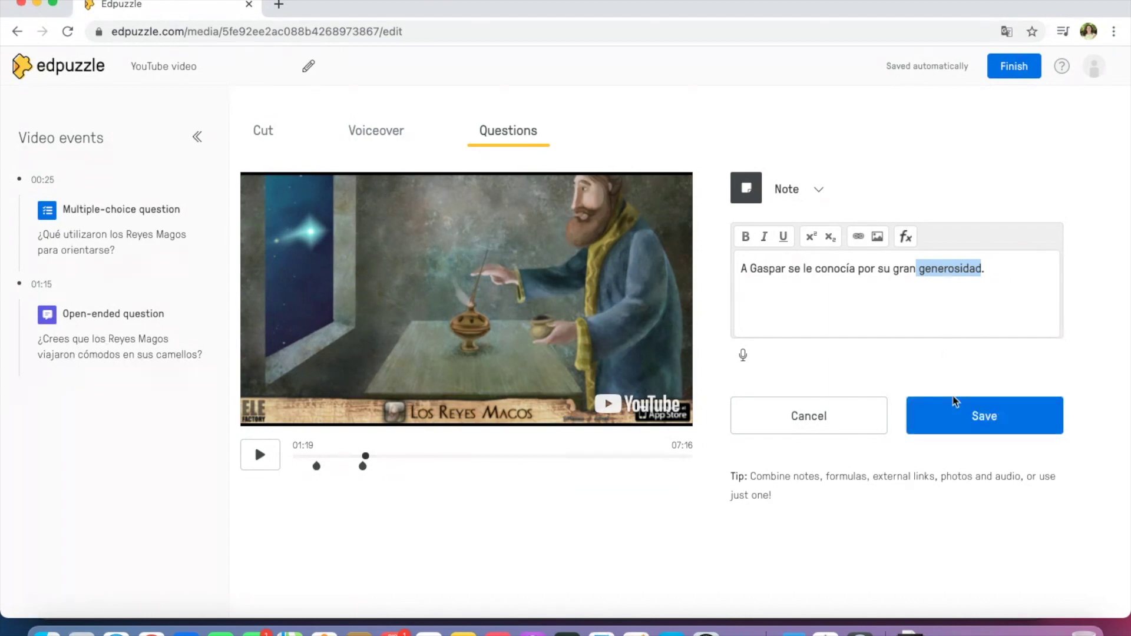
pyautogui.click(954, 420)
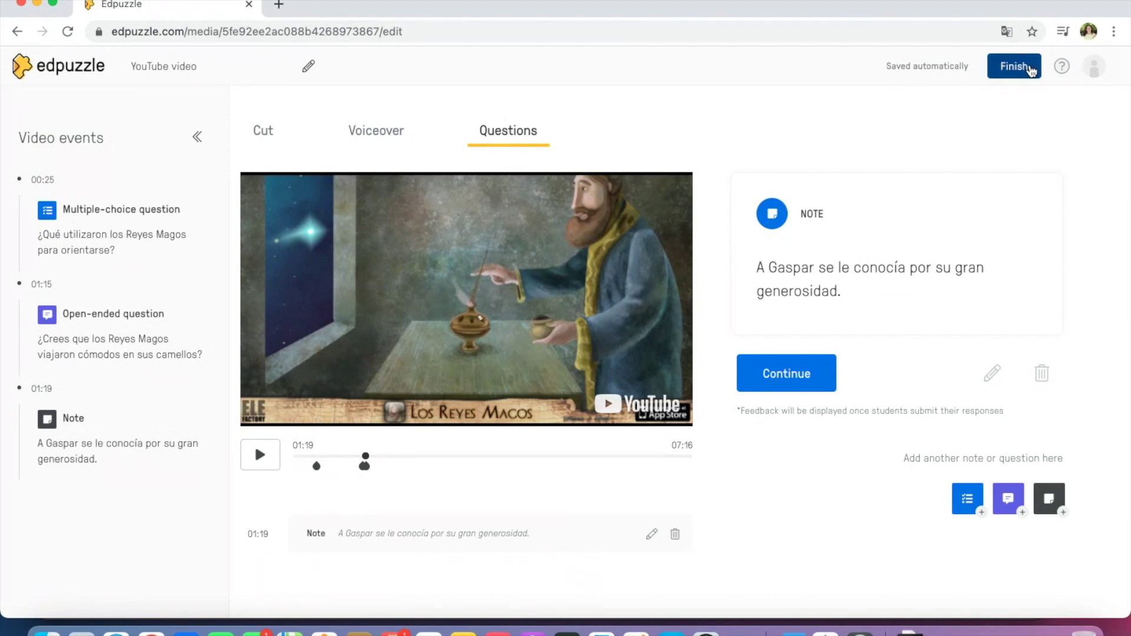
# Finish editing the video and open its public/private visibility options.
pyautogui.click(1028, 68)
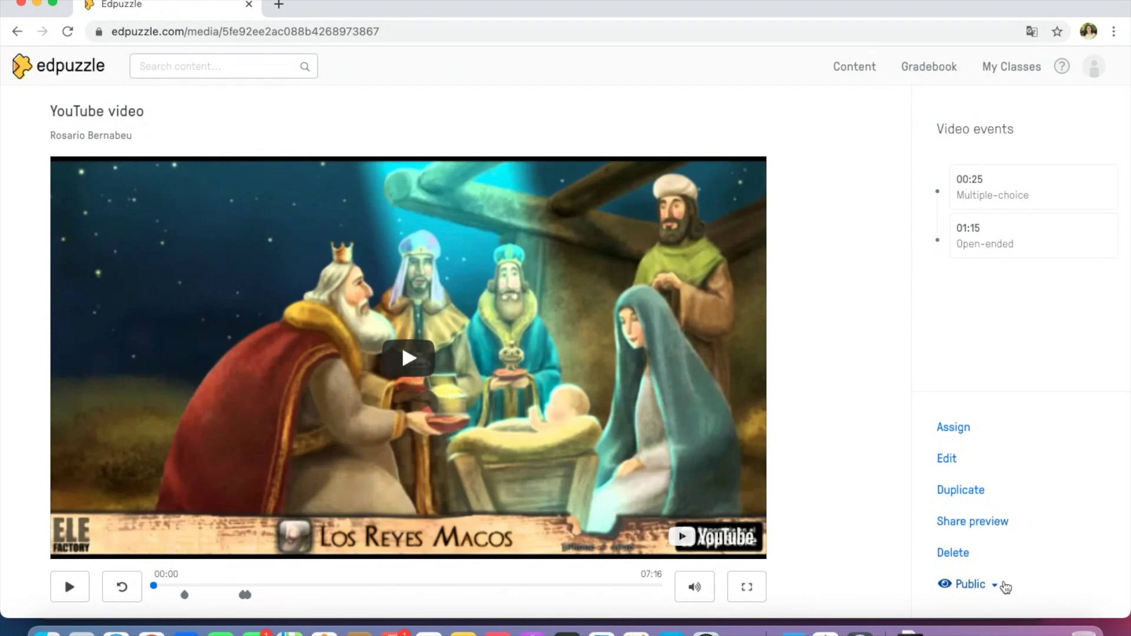
pyautogui.click(998, 588)
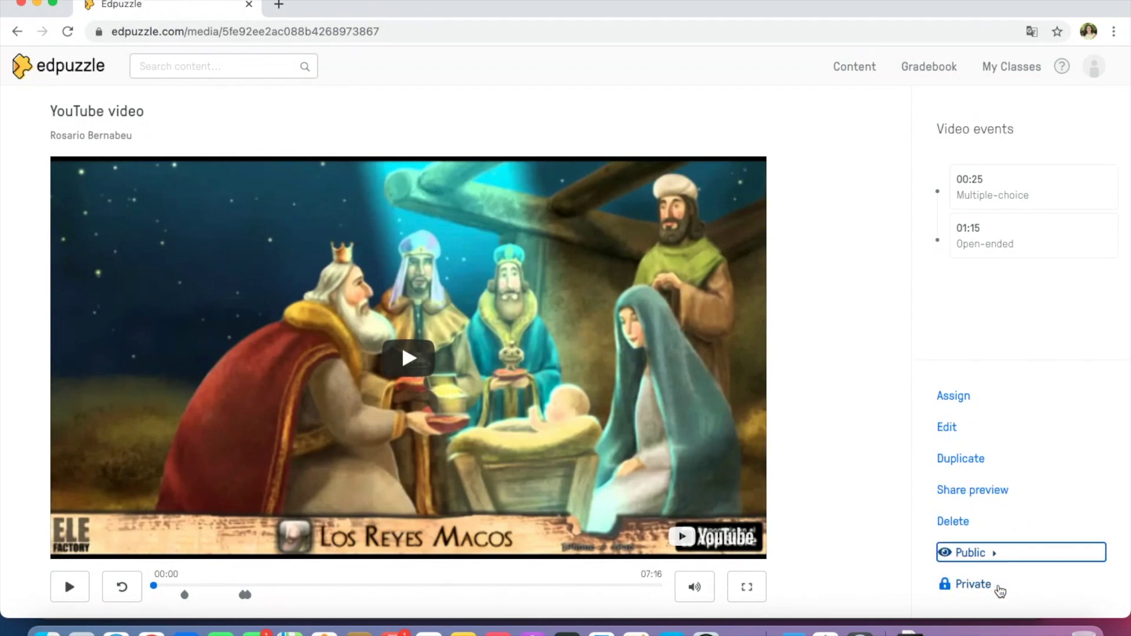